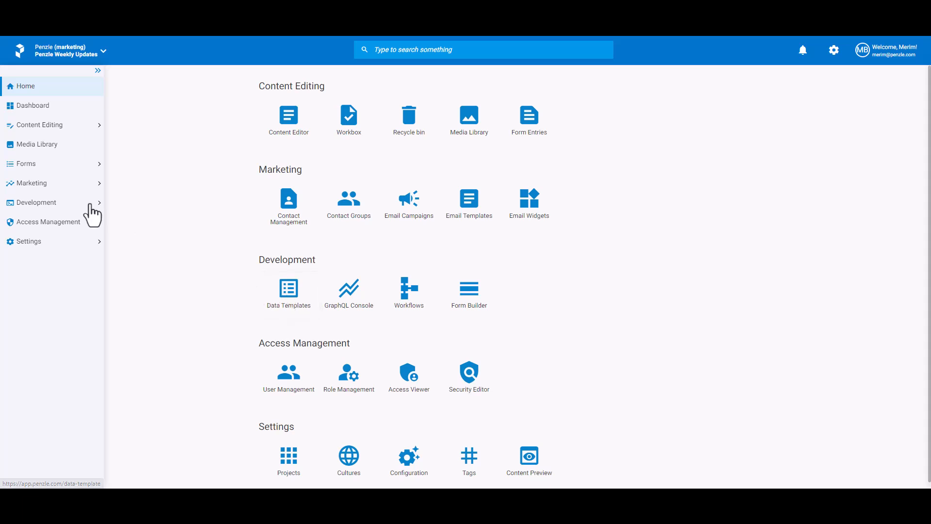
Step: Start a new data template in the Development area's data templates and name it "Article"
left_click(68, 202)
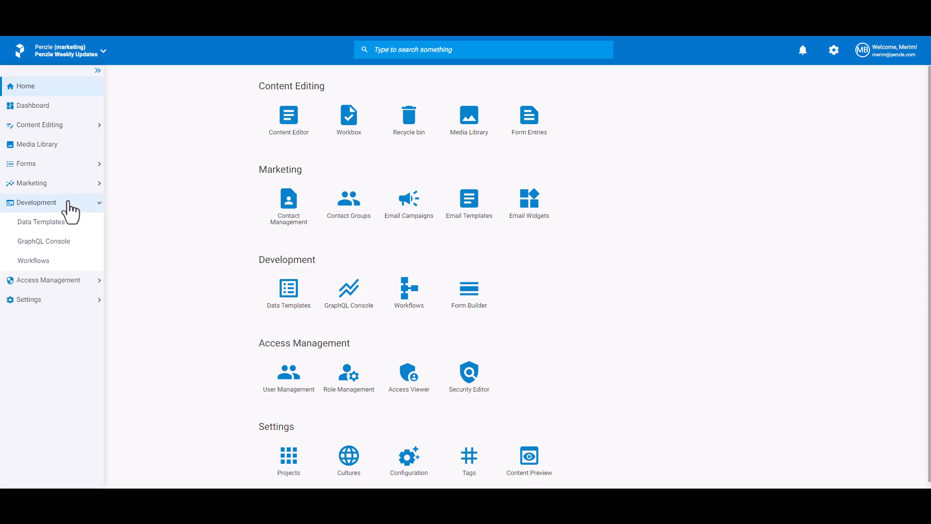
left_click(65, 224)
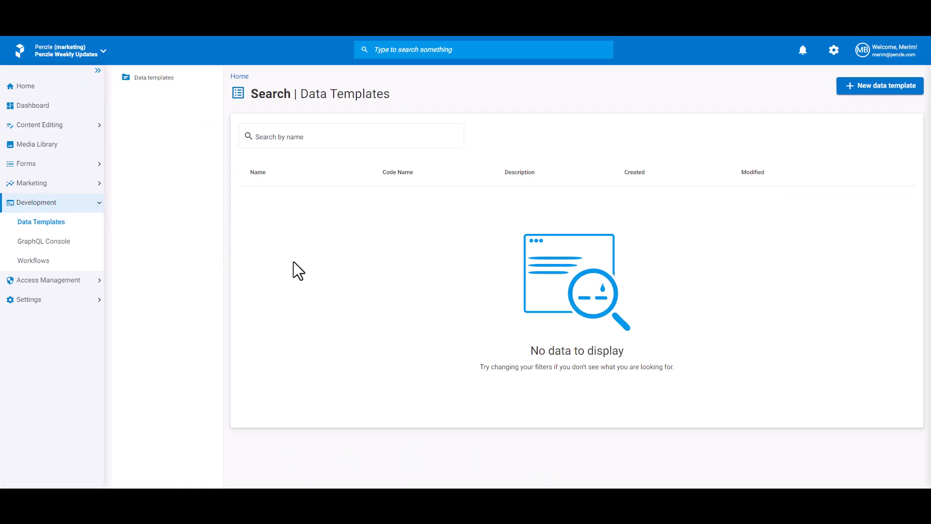
left_click(907, 88)
left_click(739, 105)
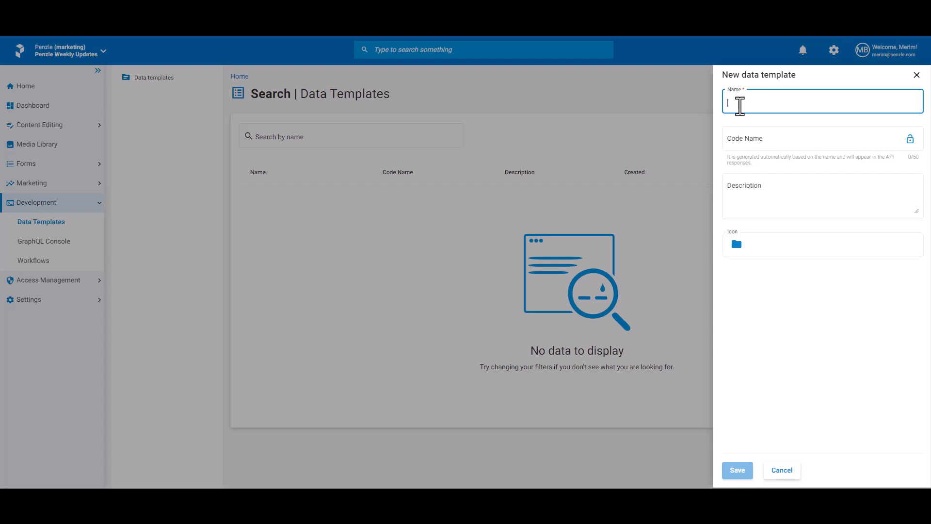
type("Article")
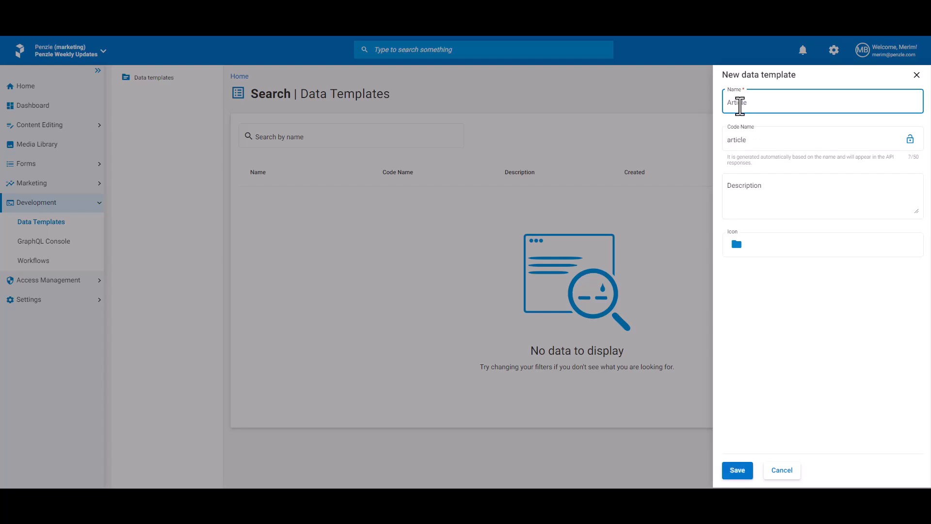
left_click(761, 145)
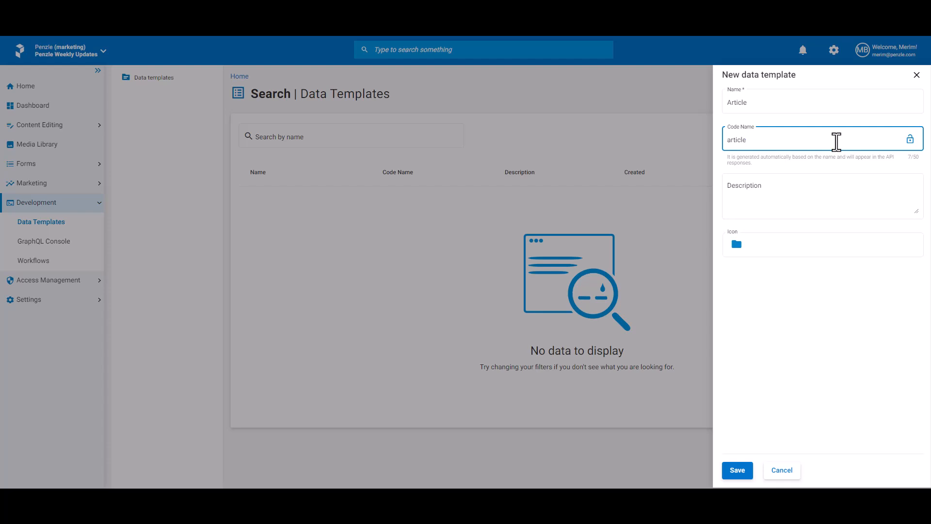
type("modifie")
key("BackSpace")
key("BackSpace")
key("BackSpace")
key("BackSpace")
key("BackSpace")
key("BackSpace")
key("BackSpace")
Step: Give the template the description "Article description" and the Av-category icon of a filled box beside text lines, and save it
left_click(780, 199)
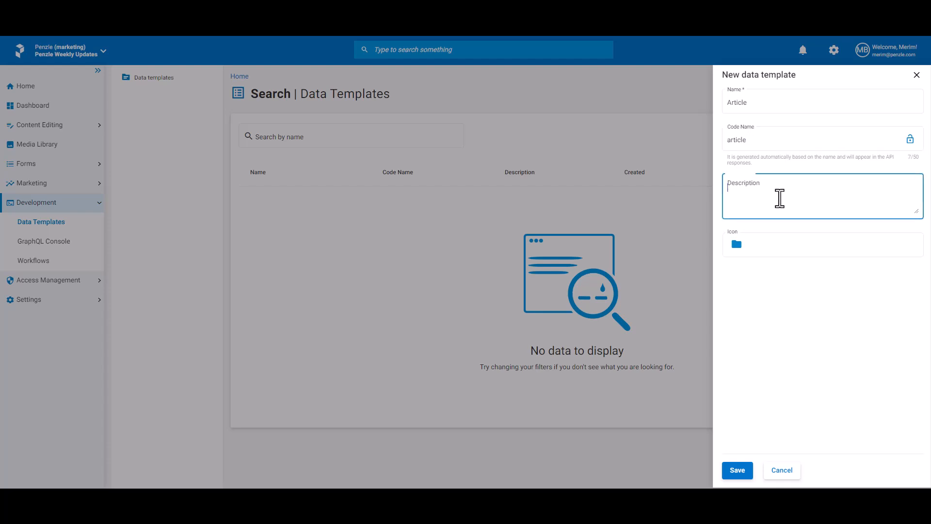
type("Article description")
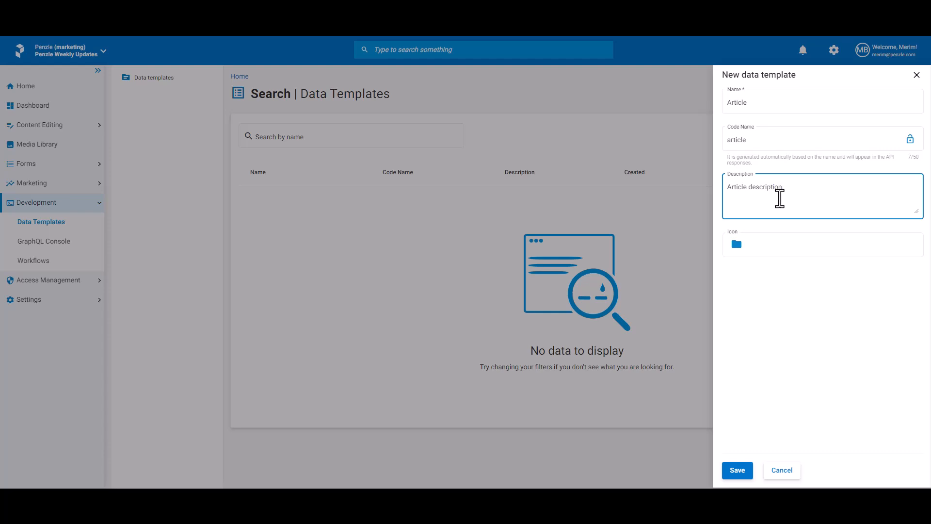
left_click(760, 257)
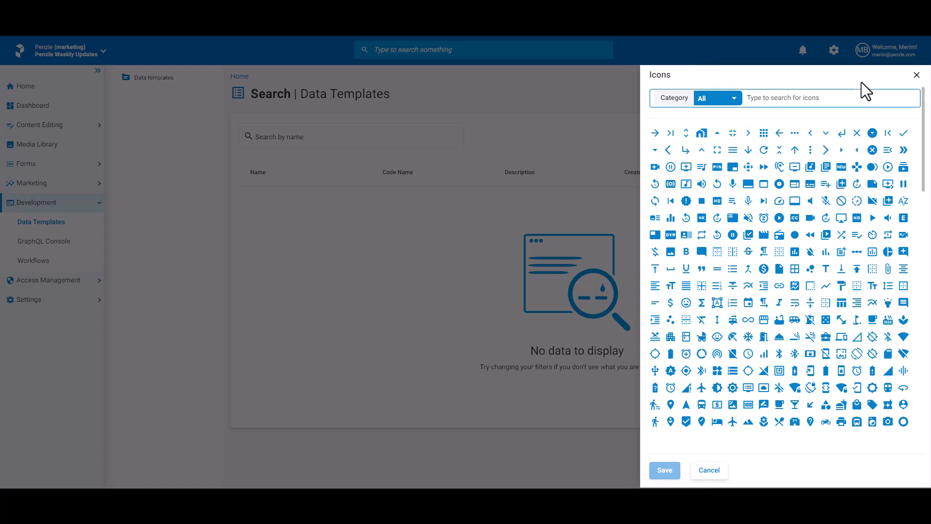
left_click(733, 102)
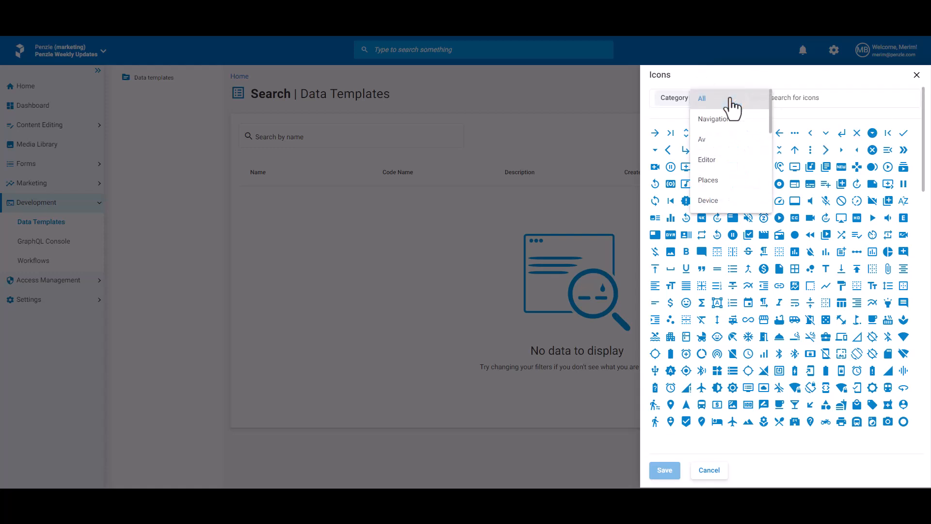
left_click(716, 146)
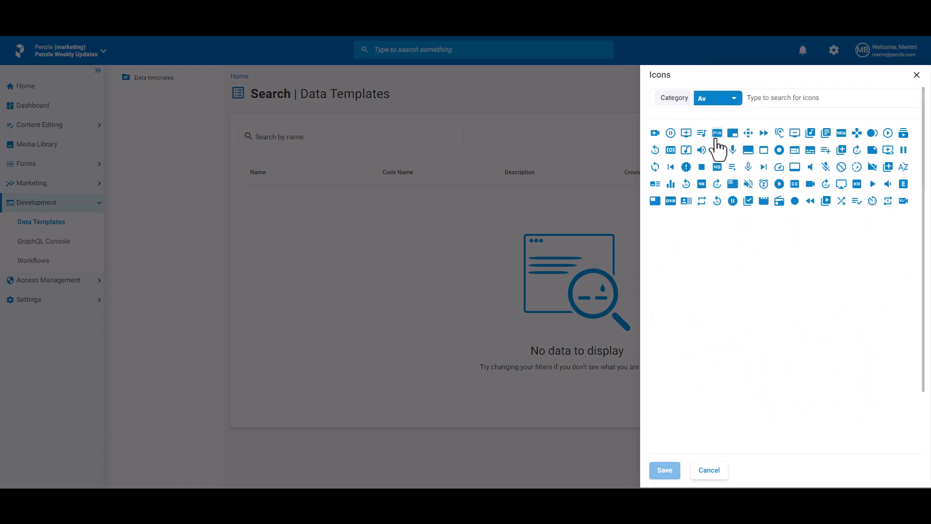
left_click(656, 184)
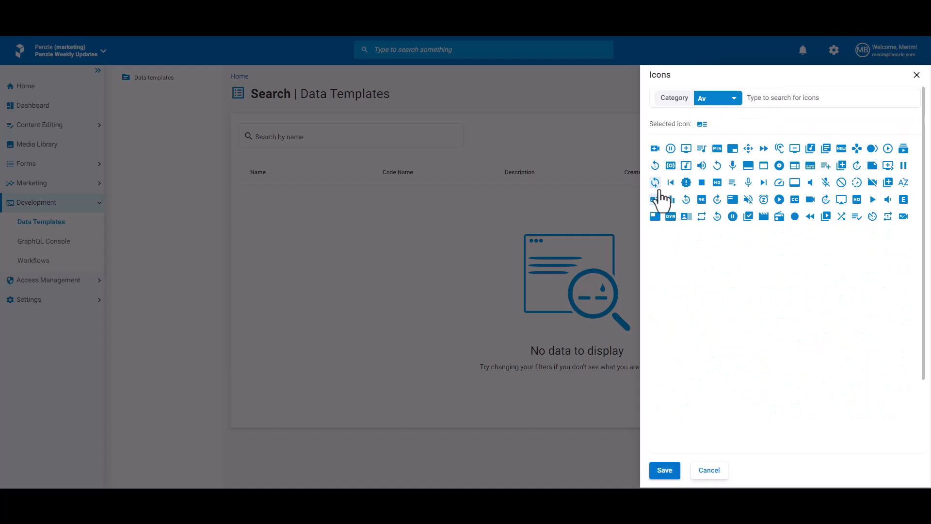
left_click(664, 471)
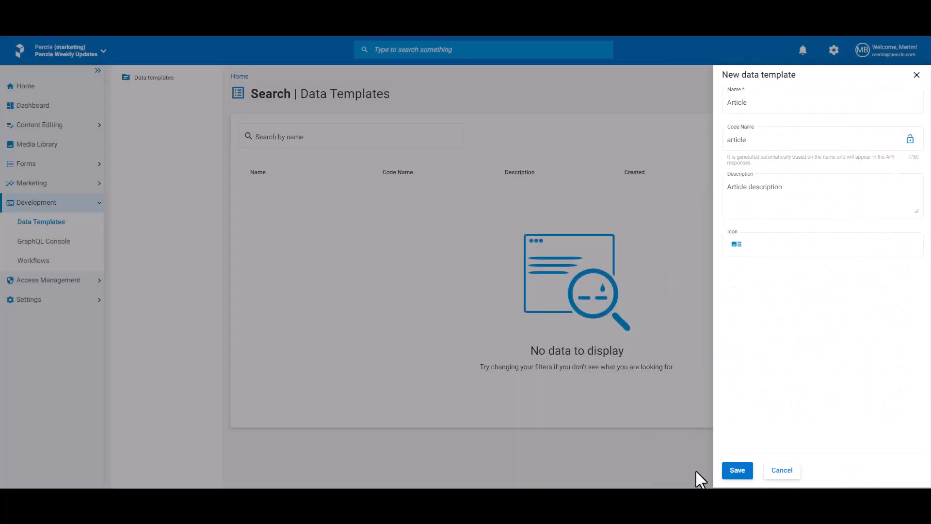
left_click(733, 472)
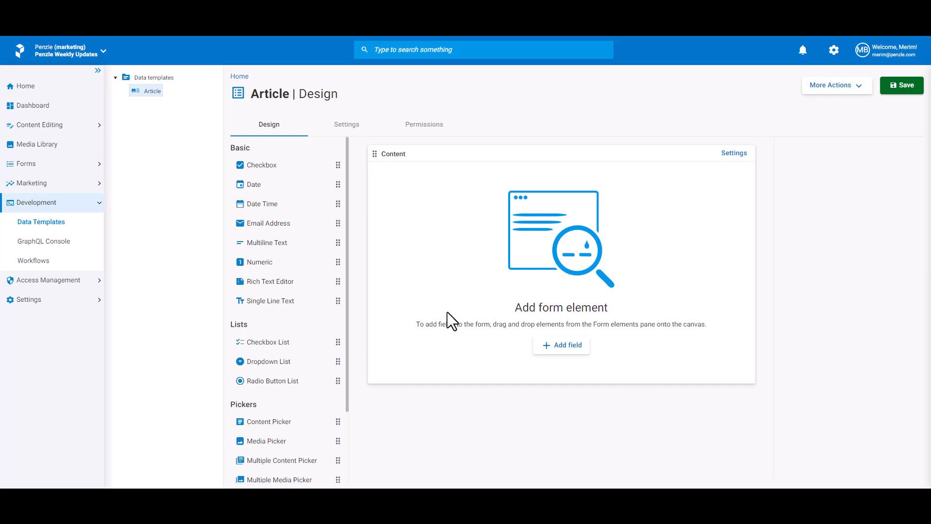
Step: Add a Single Line Text field named "Title" to the template's Content section
left_click_drag(333, 300, 467, 188)
left_click(809, 174)
type("Title")
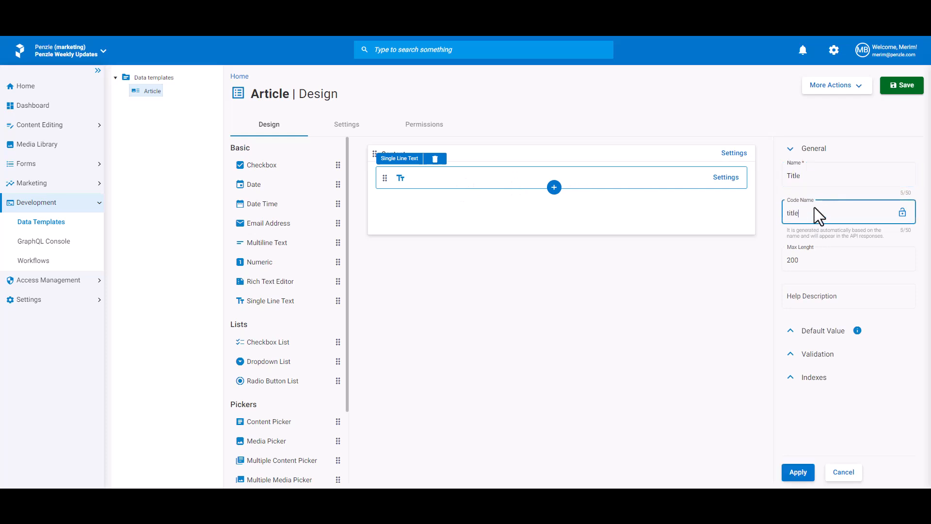
left_click(813, 261)
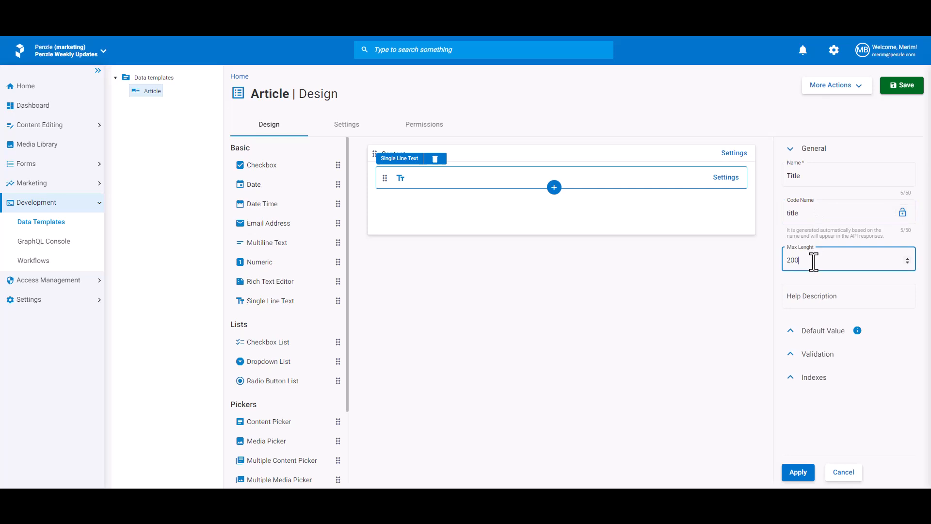
left_click(791, 332)
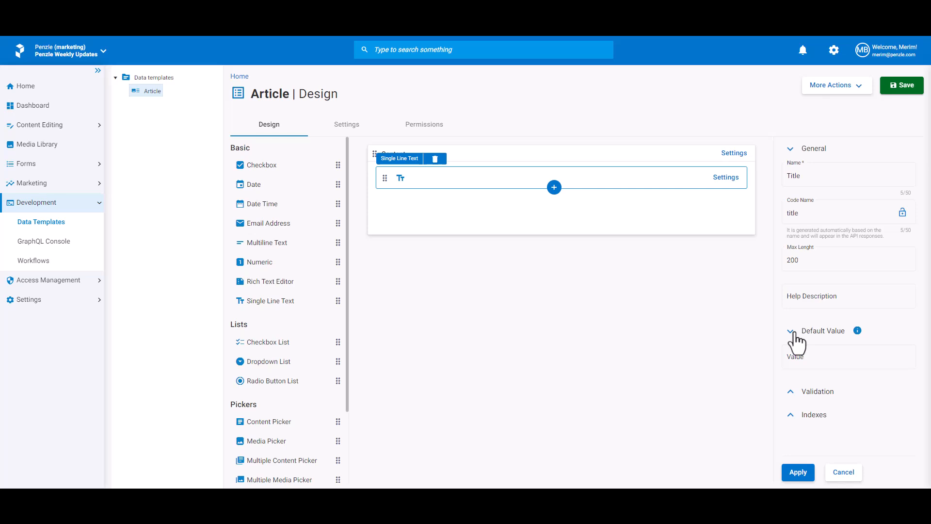
left_click(792, 333)
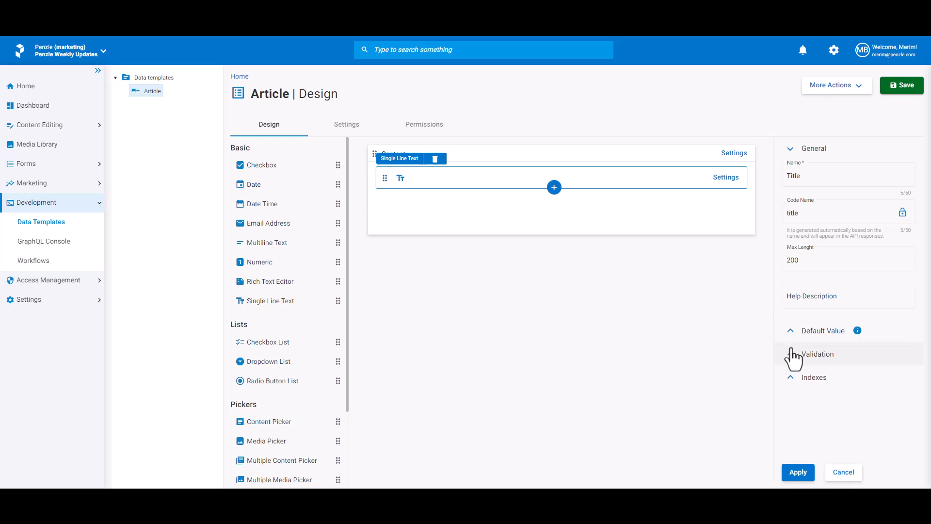
Step: Make the Title field required in its validation settings
left_click(791, 354)
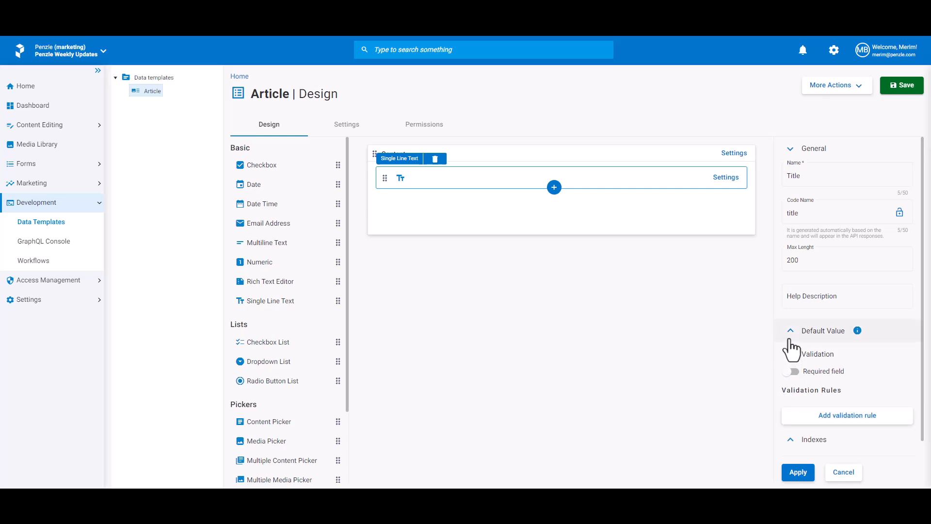
left_click(797, 367)
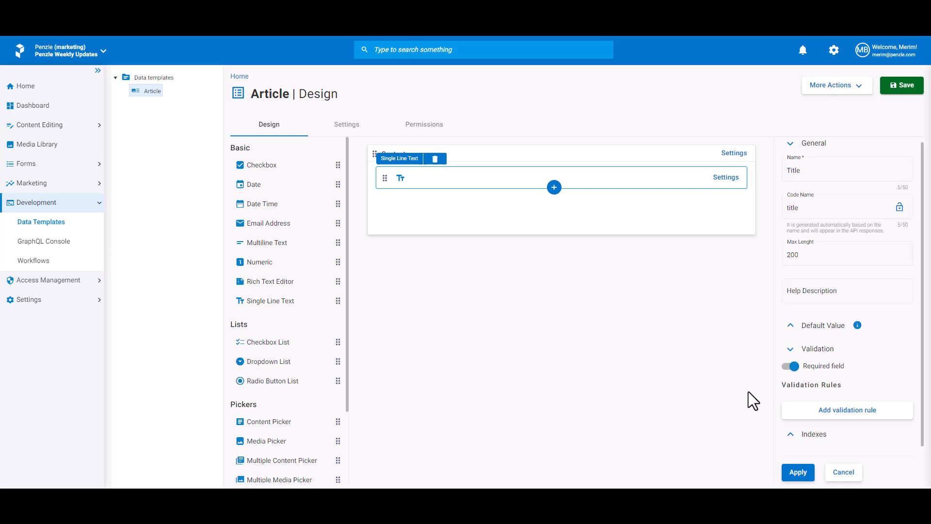
left_click(829, 411)
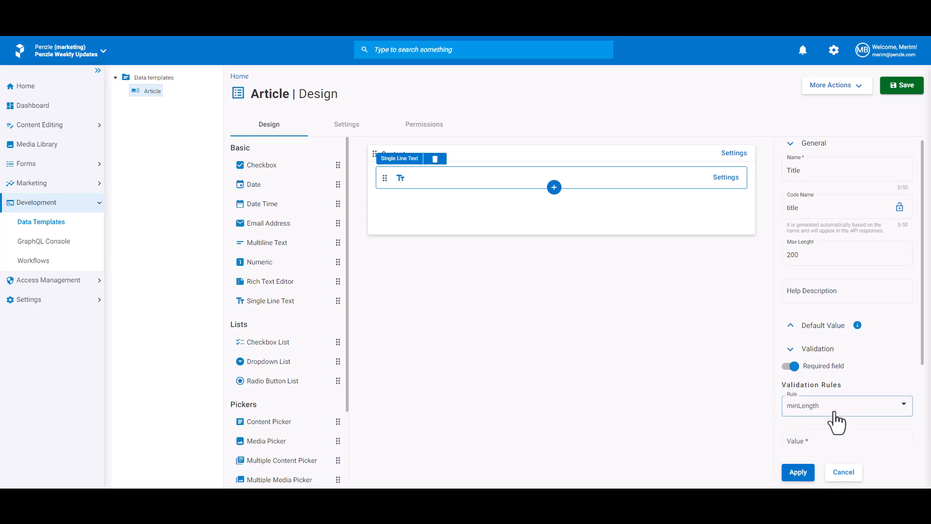
scroll(837, 422, "down", 2)
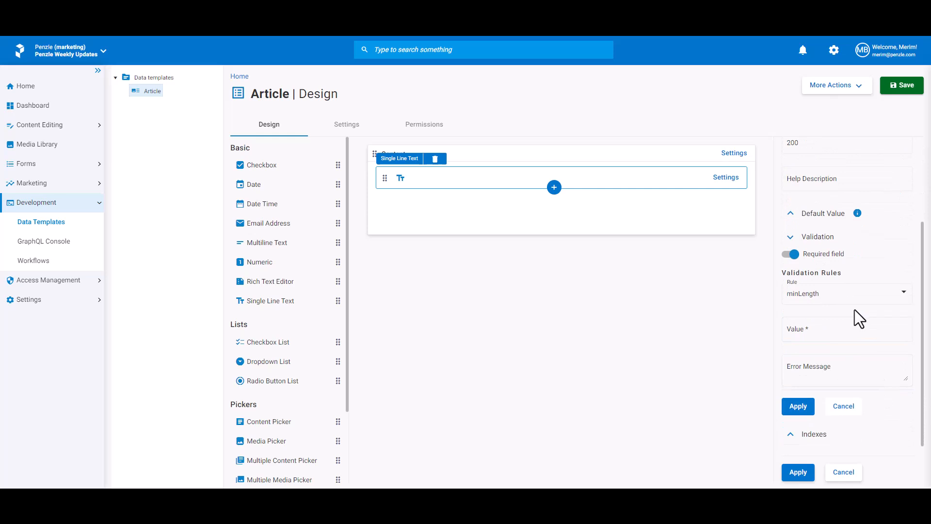
left_click(853, 310)
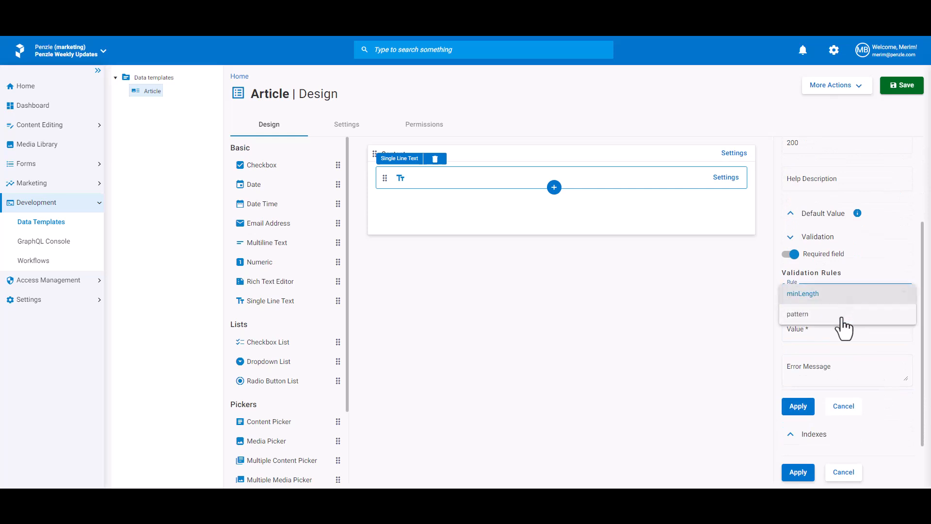
left_click(843, 315)
left_click(837, 297)
left_click(817, 270)
left_click(843, 407)
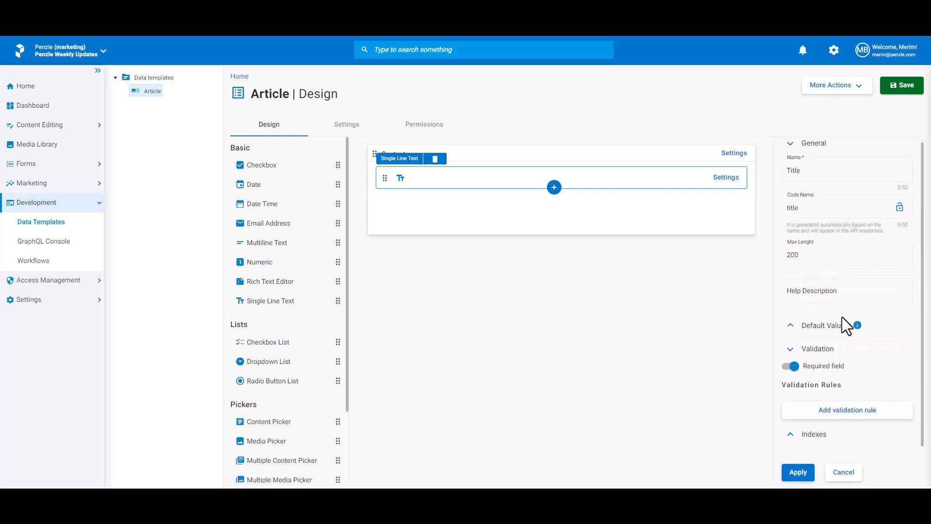
Step: Mark the Title field as indexed, apply its settings and save the template
left_click(817, 439)
left_click(792, 432)
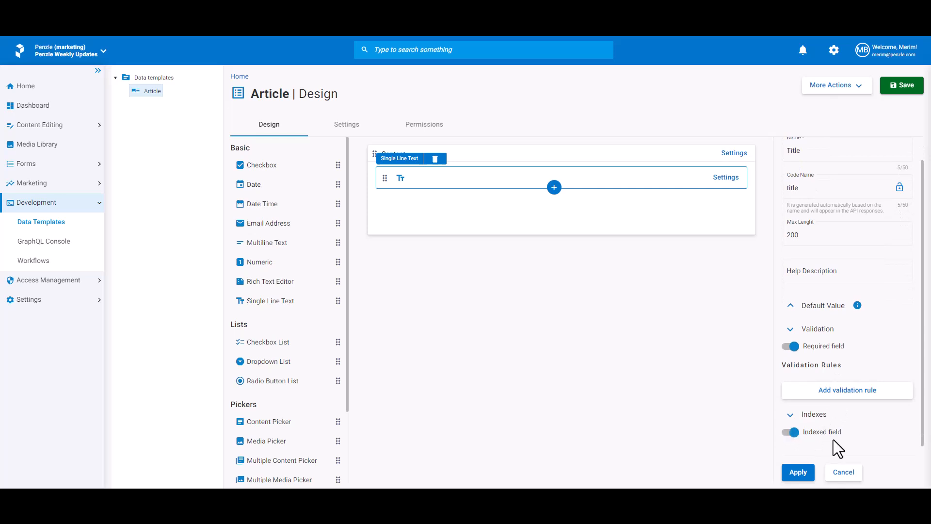
left_click(800, 473)
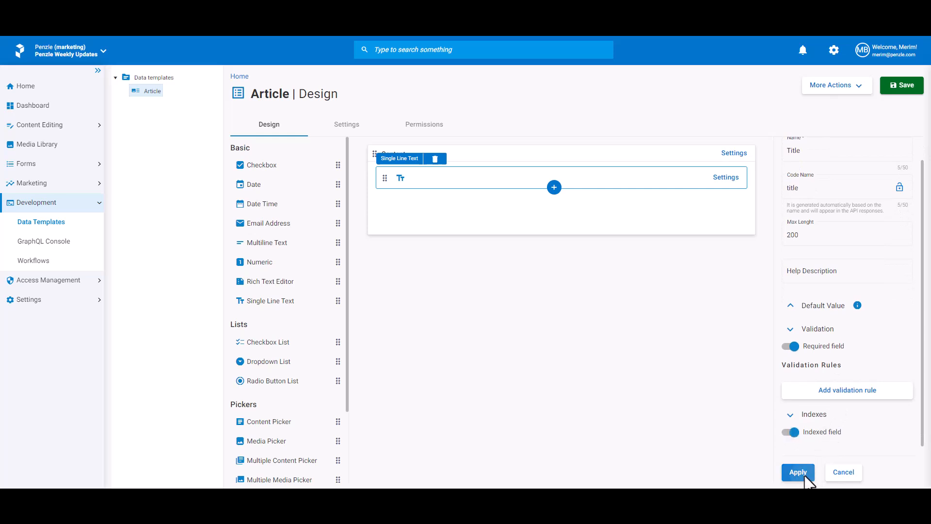
left_click(900, 86)
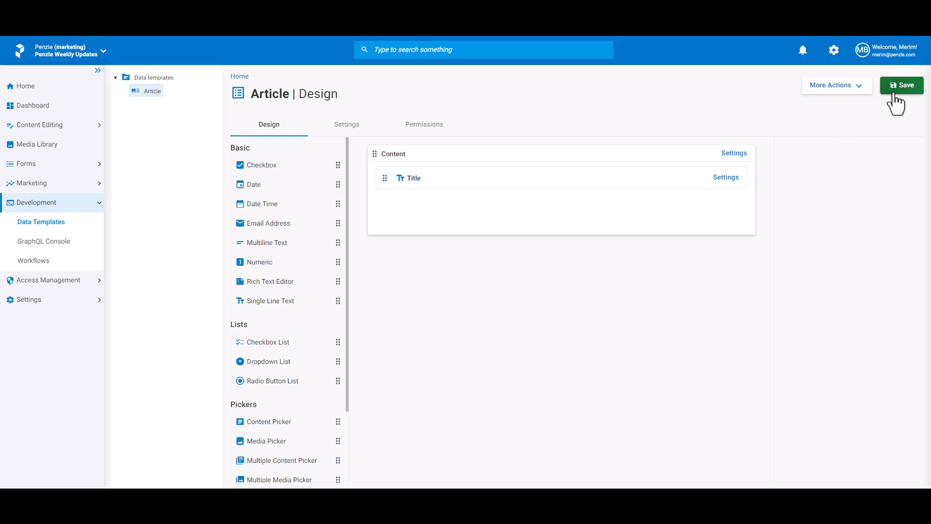
Step: Add a Rich Text Editor field named "Body" below the Title field and apply its settings
left_click(554, 188)
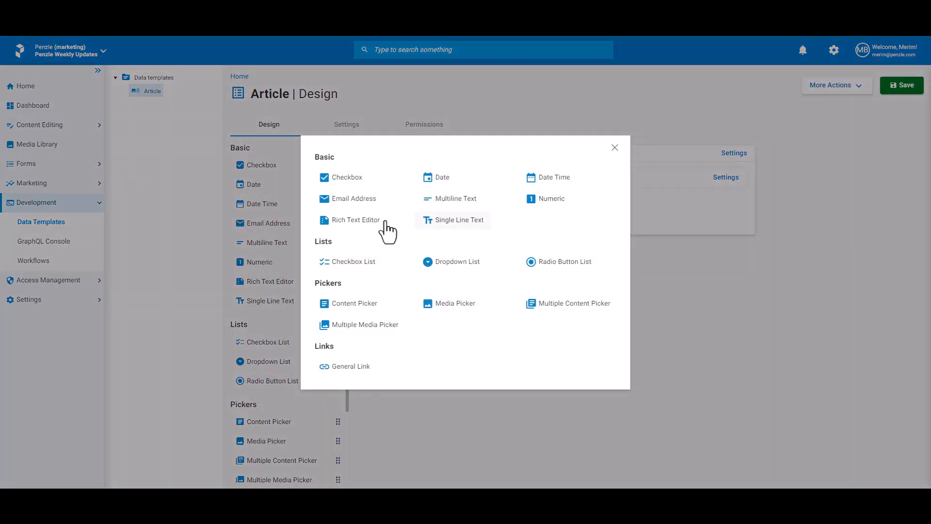
left_click(355, 218)
left_click(812, 177)
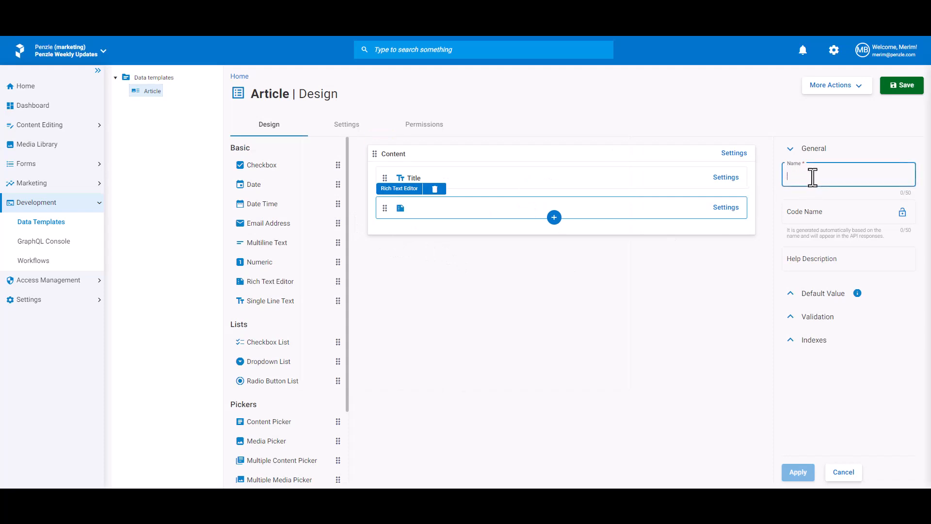
type("Body")
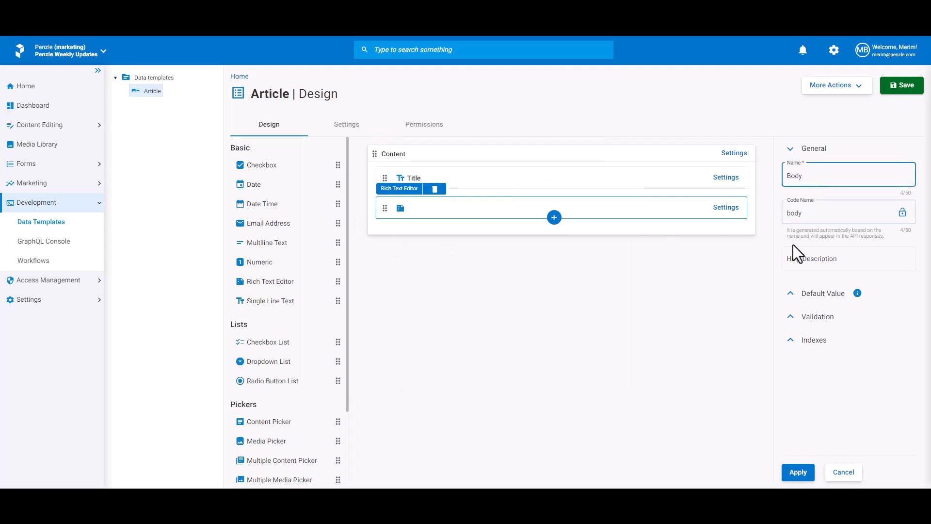
left_click(798, 472)
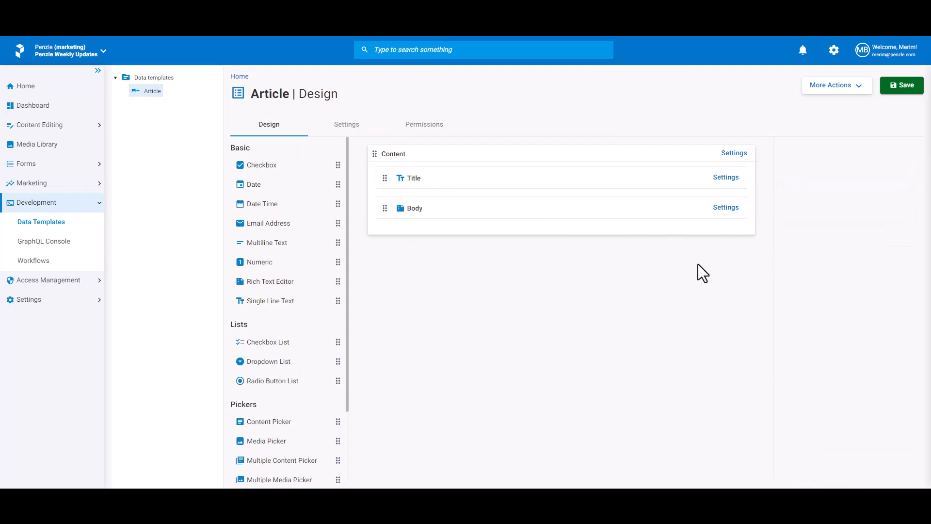
mouse_move(485, 202)
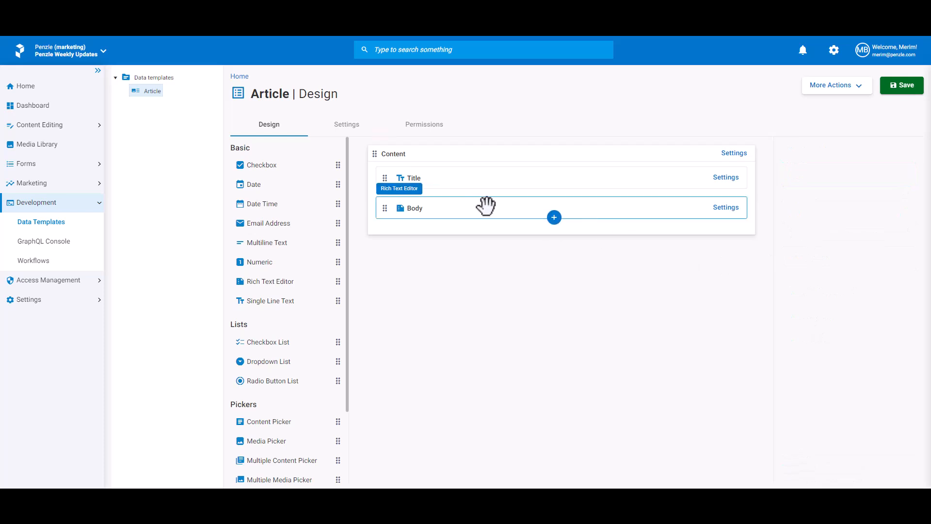
mouse_move(486, 205)
left_mouse_down()
mouse_move(480, 216)
mouse_move(478, 185)
mouse_move(485, 203)
left_mouse_up()
left_click(553, 217)
left_click(538, 199)
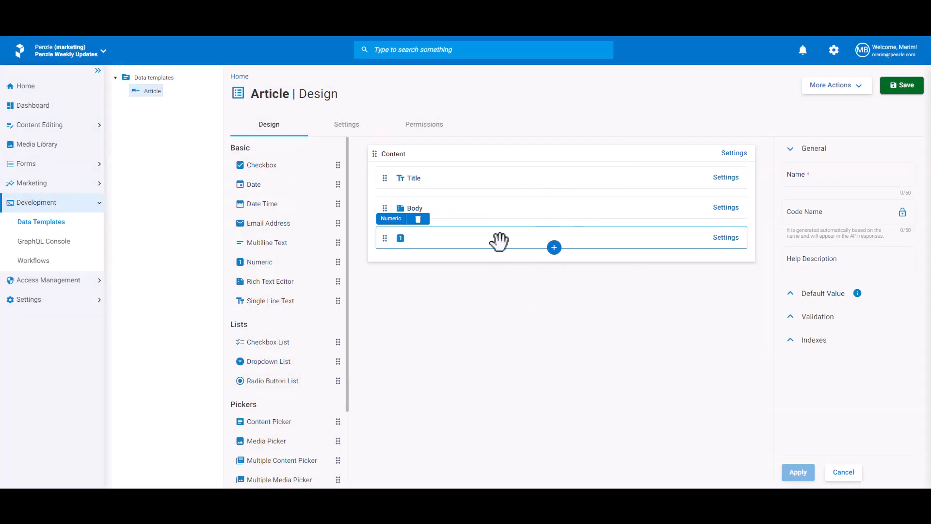
left_click(419, 219)
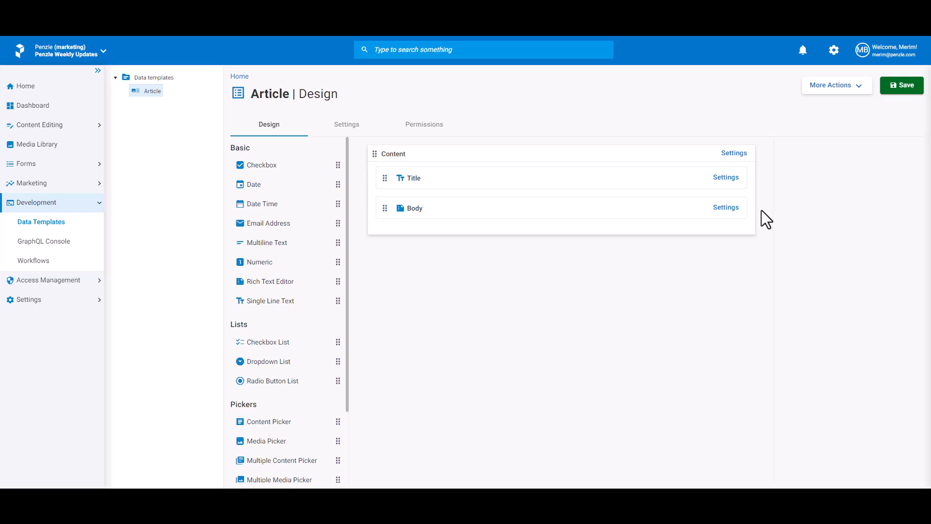
Step: Save the Article data template with its Title and Body fields
left_click(898, 87)
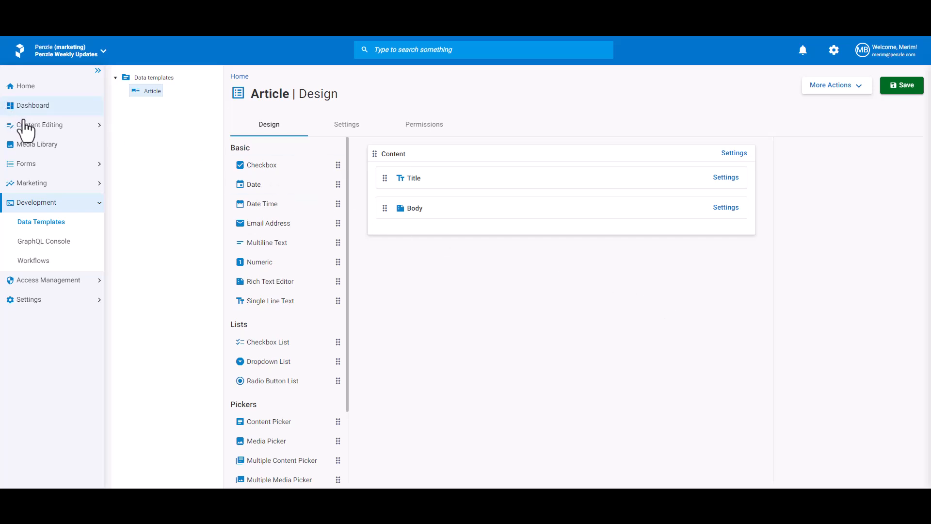
Step: Start a new entry in the Content Editor from the Article data template
left_click(43, 126)
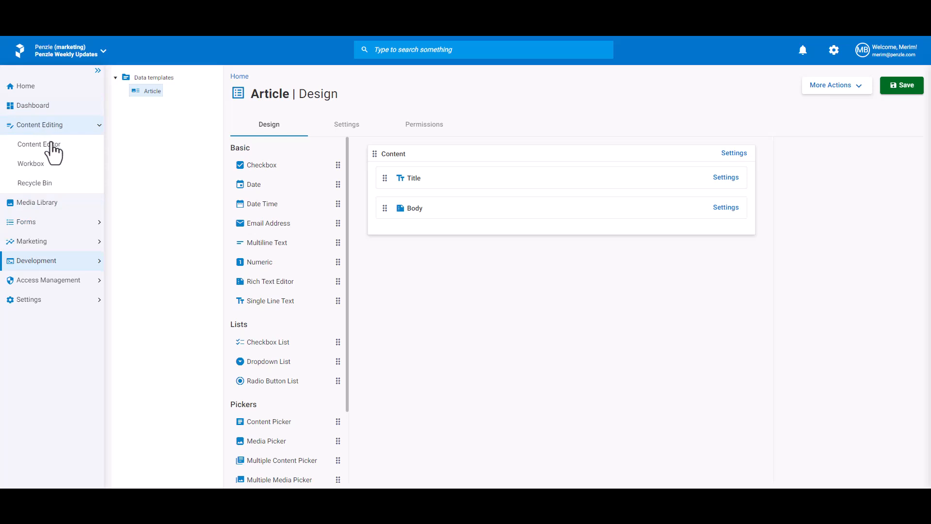
left_click(52, 145)
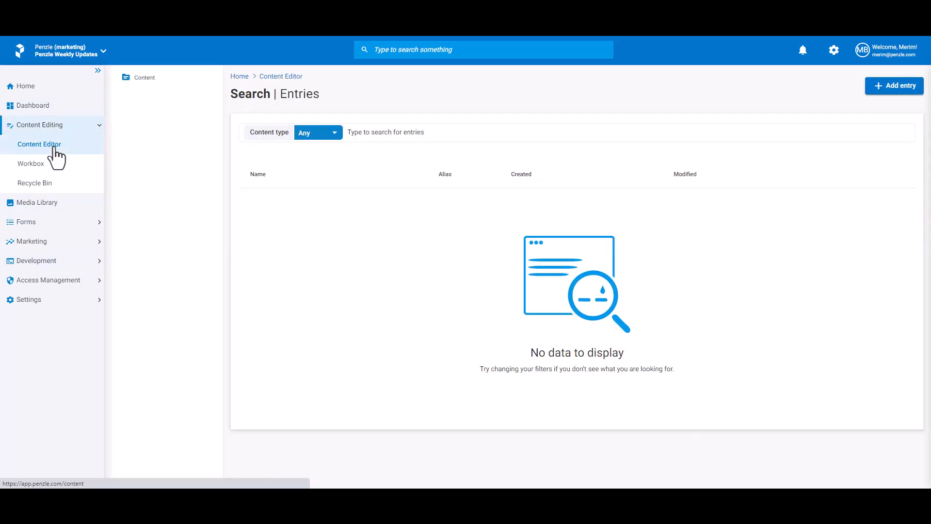
left_click(903, 90)
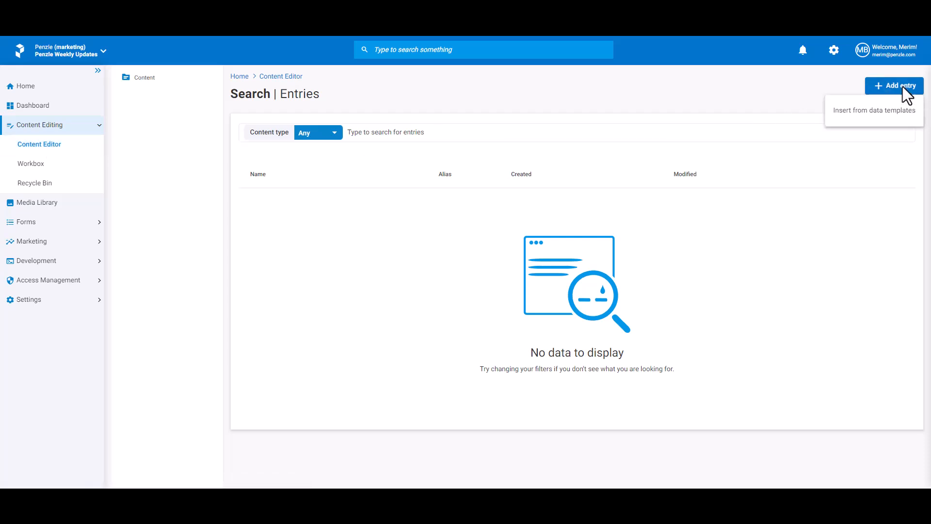
left_click(859, 123)
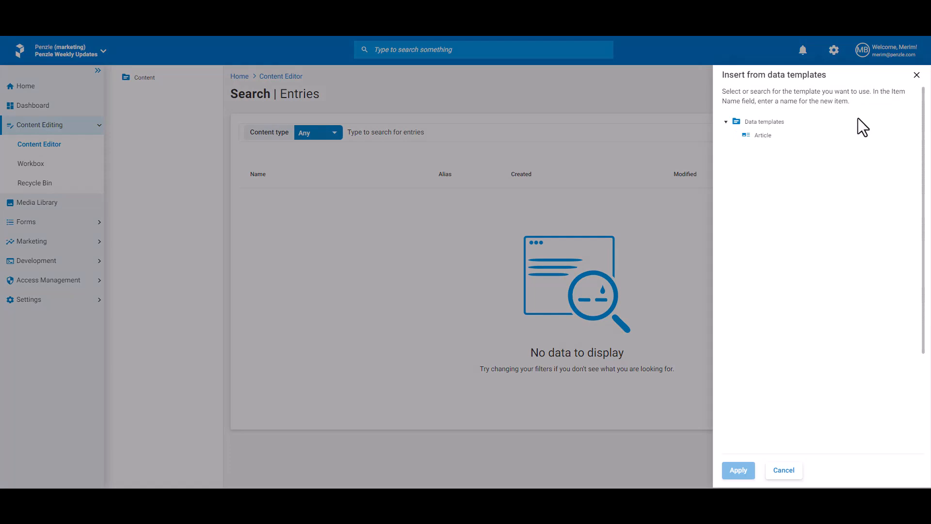
left_click(753, 136)
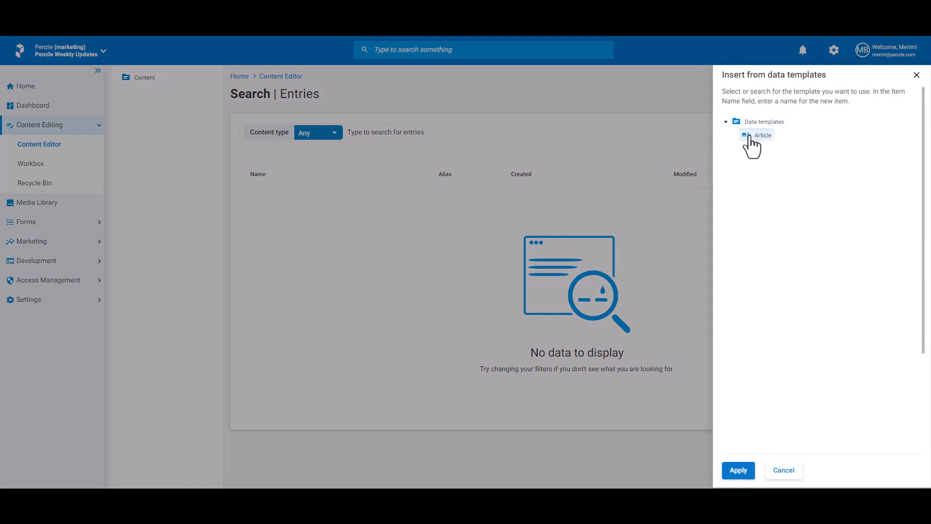
left_click(732, 473)
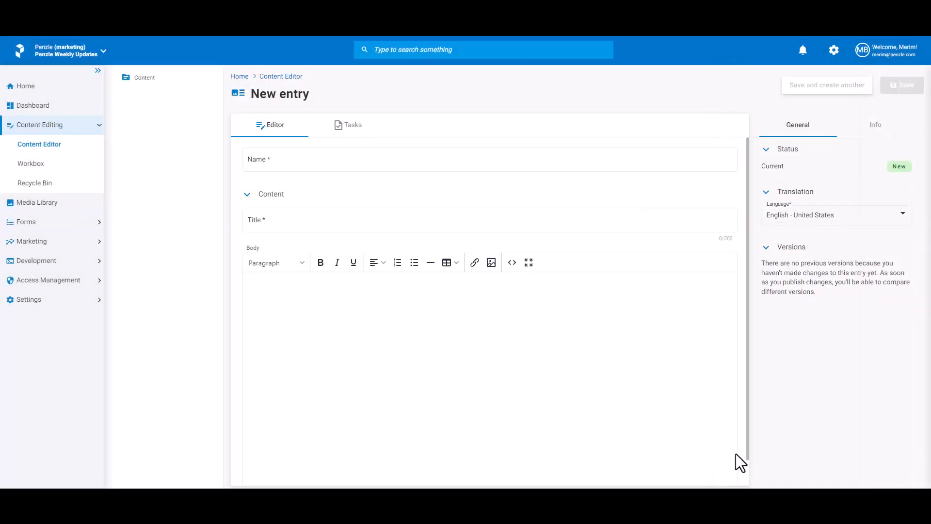
Step: Name the entry "How to create your first article" and title it "Penzle - How to create a new article template"
left_click(264, 161)
type("How to c")
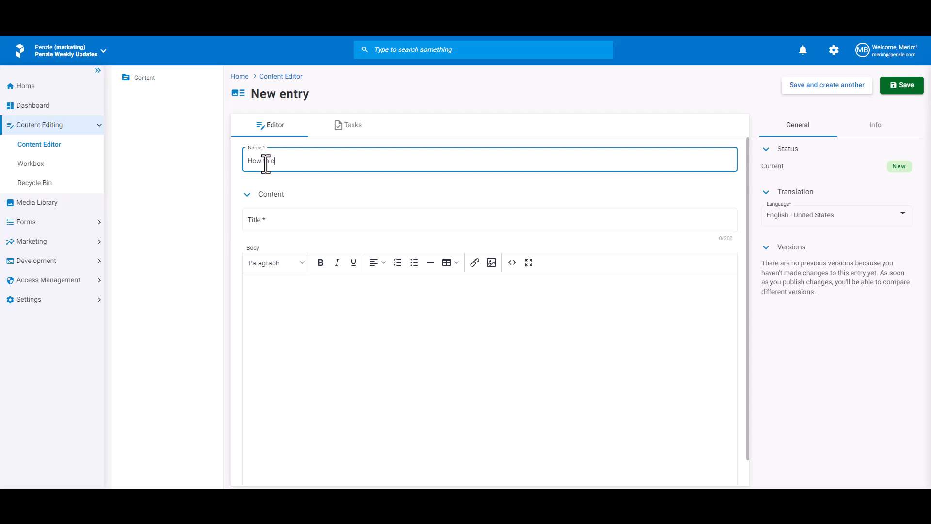
type("reate ayour first article")
left_click(272, 216)
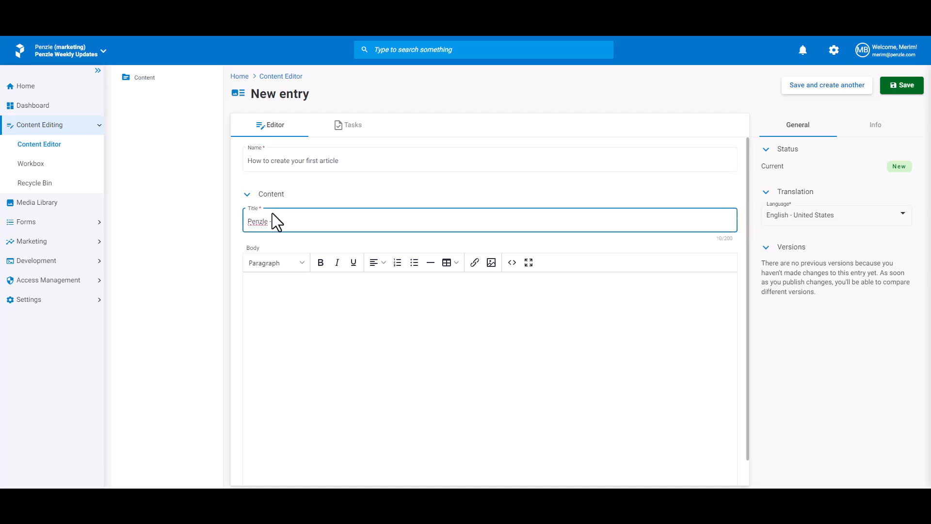
type("Penzle - How to create a new article template")
Step: Write body text "These are the steps we need to take:" plus "1. Create template", "2. Add necesary fields", "3, Create new article based on that template"
left_click(351, 312)
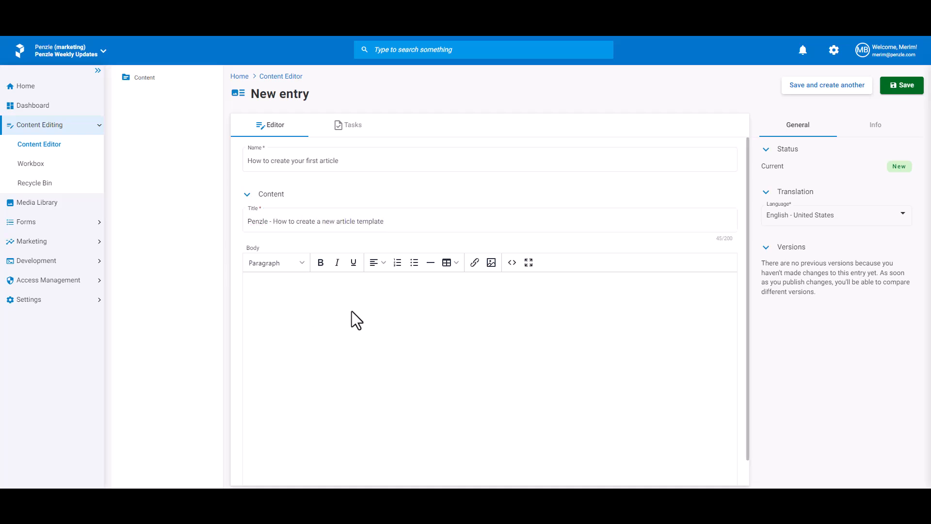
type("These are the steps we need to take: 1. Create template 2. Add necesary fields 3, Create new article based on that template")
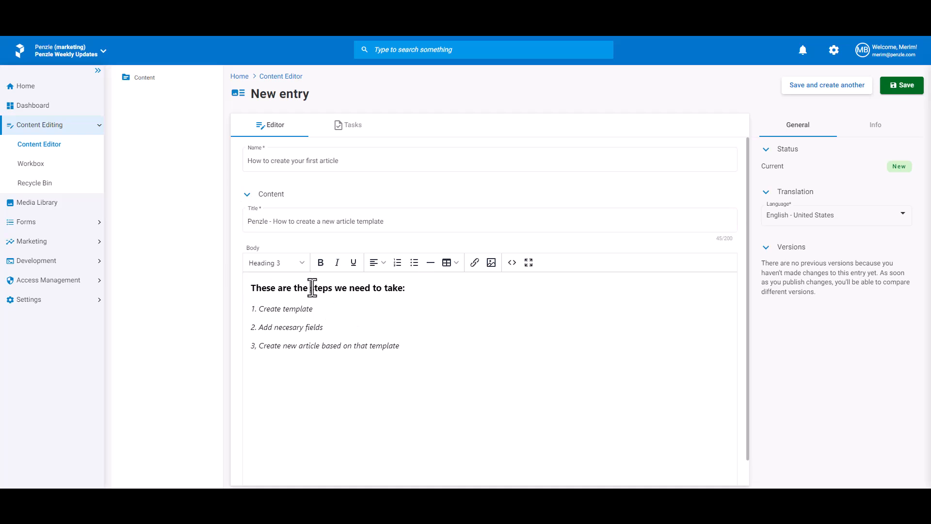
Step: Format the body's opening line "These are the steps we need to take:" as Heading 2 and save the entry
triple_click(457, 291)
left_click(260, 258)
mouse_move(274, 281)
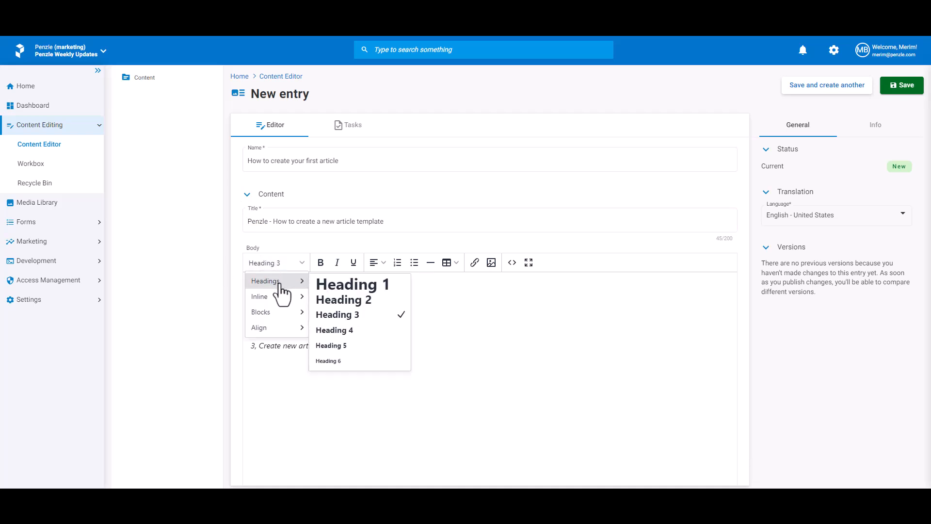
left_click(376, 300)
left_click(379, 318)
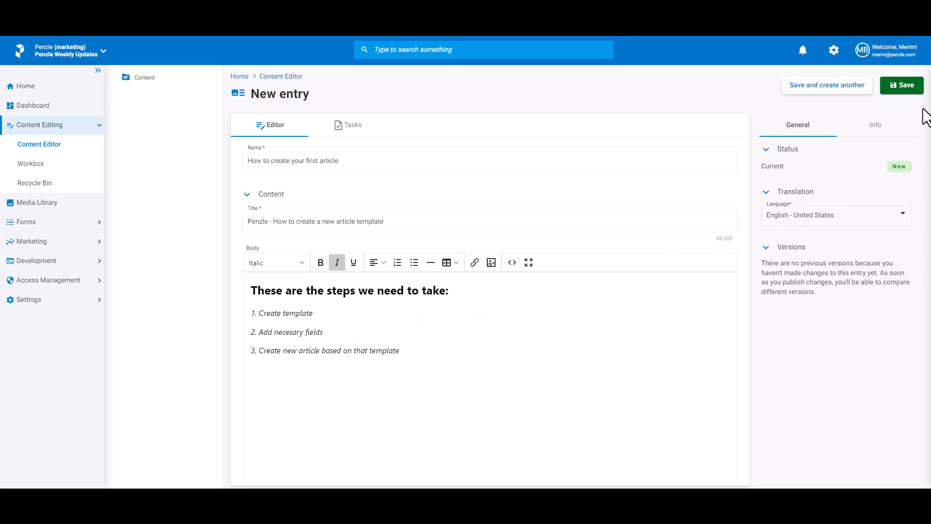
left_click(904, 87)
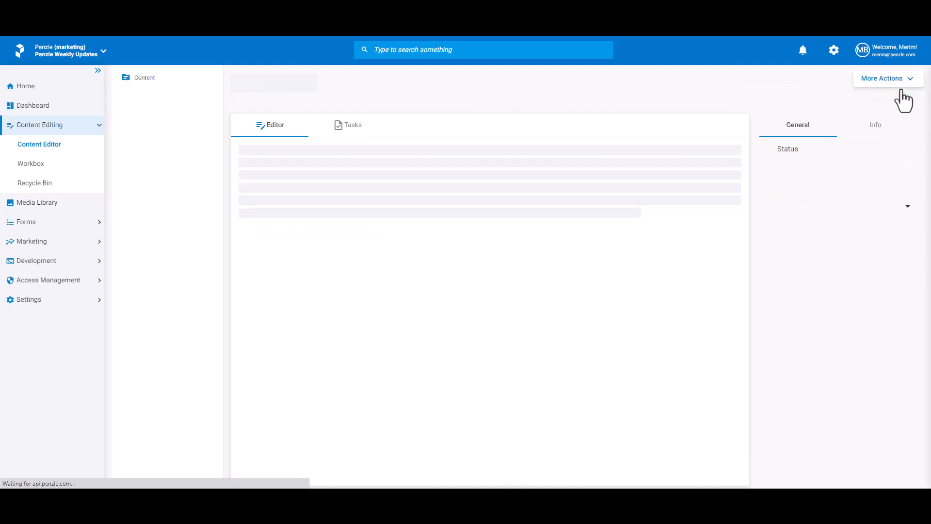